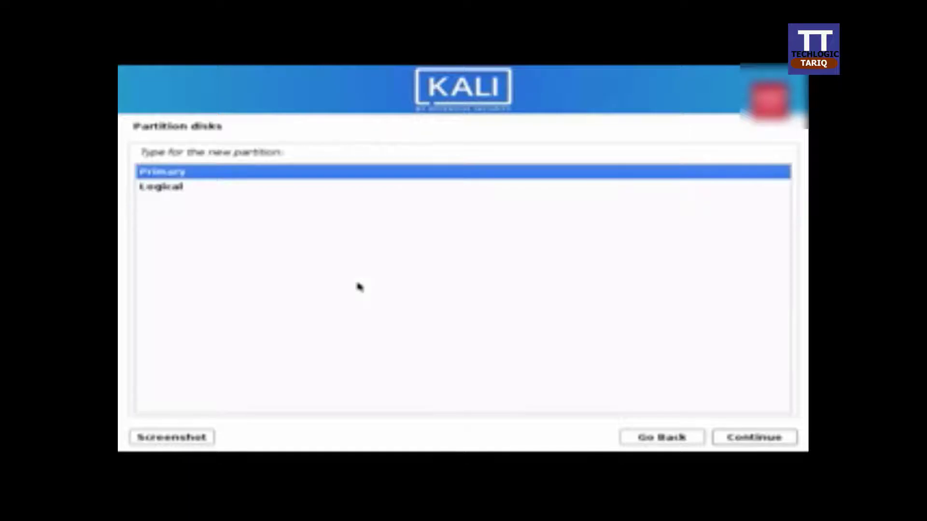
- Create the new partition as primary at the beginning of the available space and open its use setting
{"action": "key", "text": "Return"}
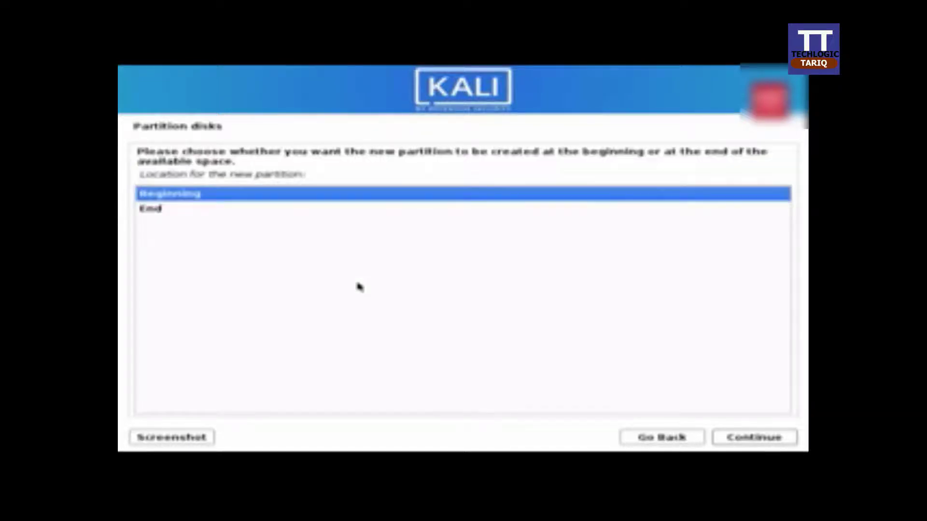
{"action": "key", "text": "Return"}
{"action": "key", "text": "Return"}
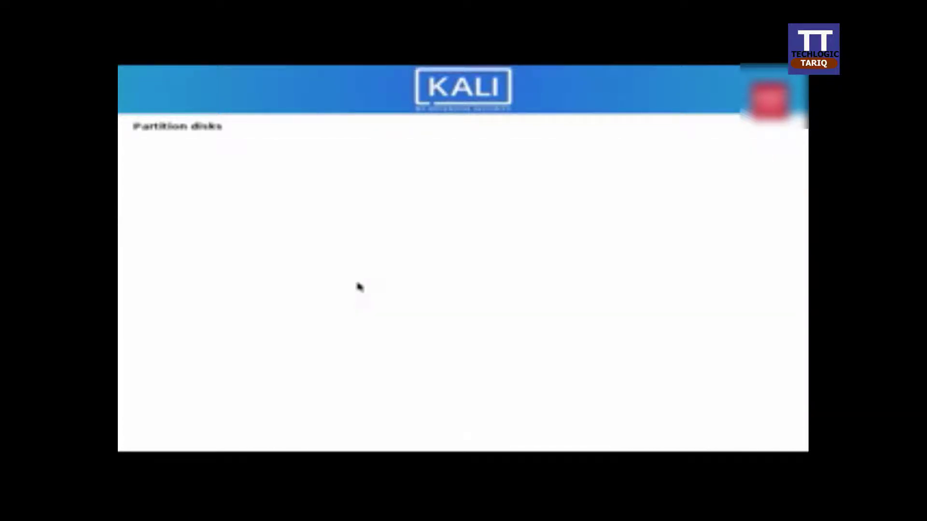
- Set partition #1 to be used as swap area
{"action": "key", "text": "Down"}
{"action": "key", "text": "Down"}
{"action": "key", "text": "Down"}
{"action": "key", "text": "Down"}
{"action": "key", "text": "Down"}
{"action": "key", "text": "Down"}
{"action": "key", "text": "Down"}
{"action": "key", "text": "Down"}
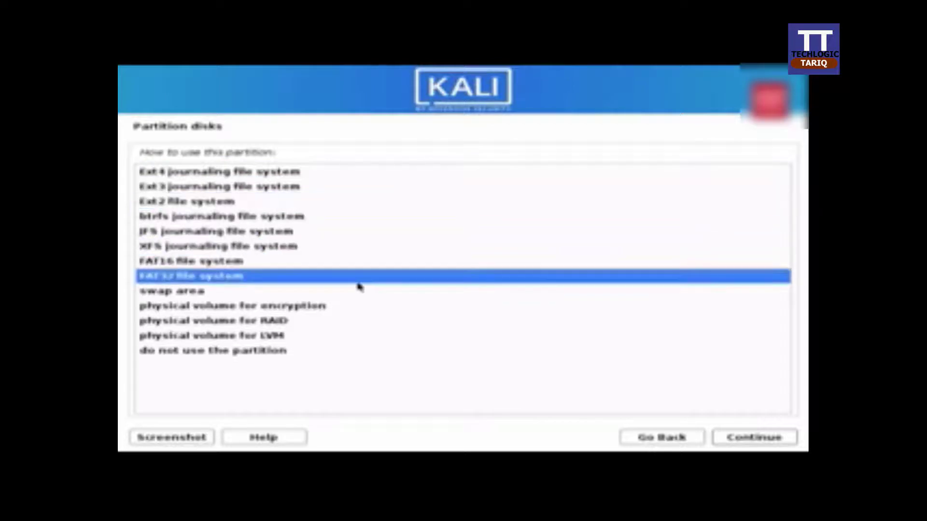
{"action": "key", "text": "Return"}
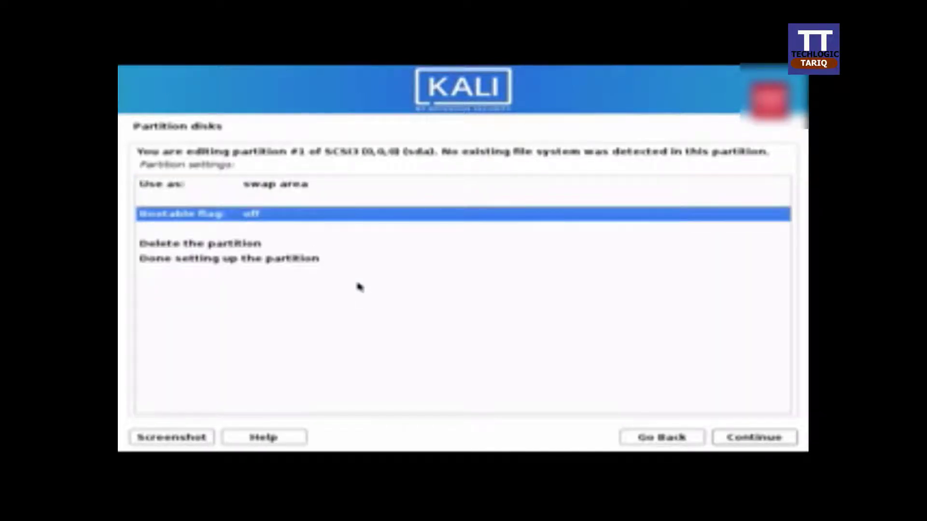
- Turn on the bootable flag for the swap partition and finish setting it up
{"action": "key", "text": "Return"}
{"action": "key", "text": "Down"}
{"action": "key", "text": "Down"}
{"action": "key", "text": "Down"}
{"action": "key", "text": "Down"}
{"action": "key", "text": "Down"}
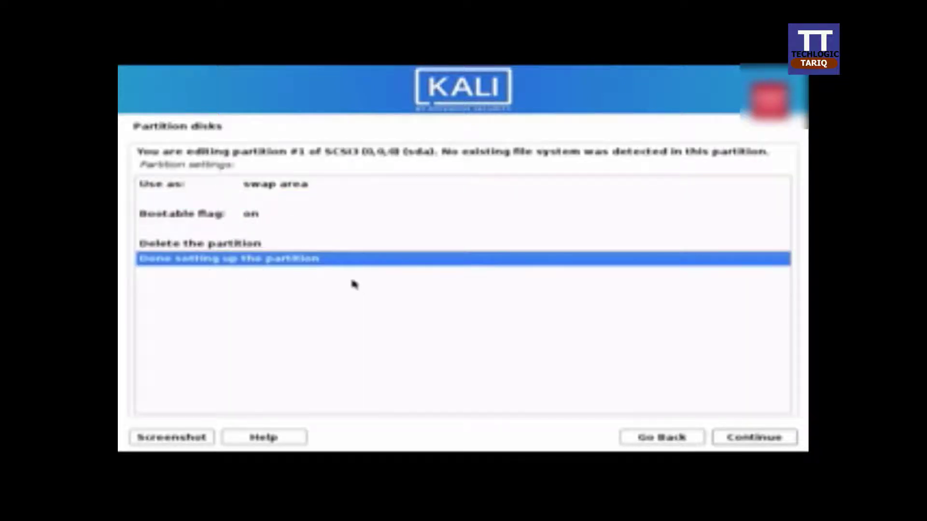
{"action": "key", "text": "Return"}
- Create a 100 GB primary partition at the beginning of the remaining free space
{"action": "key", "text": "Down"}
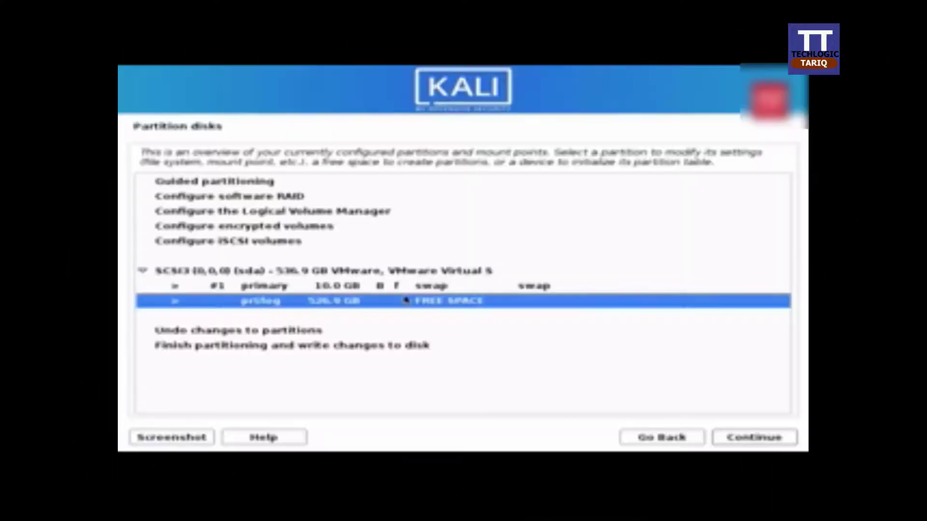
{"action": "double_click", "coordinate": [406, 300]}
{"action": "key", "text": "Return"}
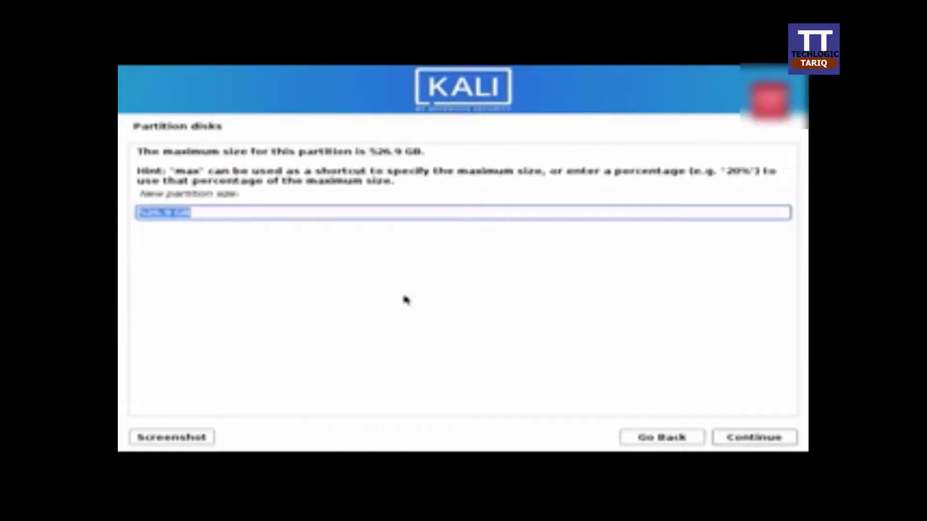
{"action": "key", "text": "Home"}
{"action": "key", "text": "ctrl+shift+Right"}
{"action": "type", "text": "100"}
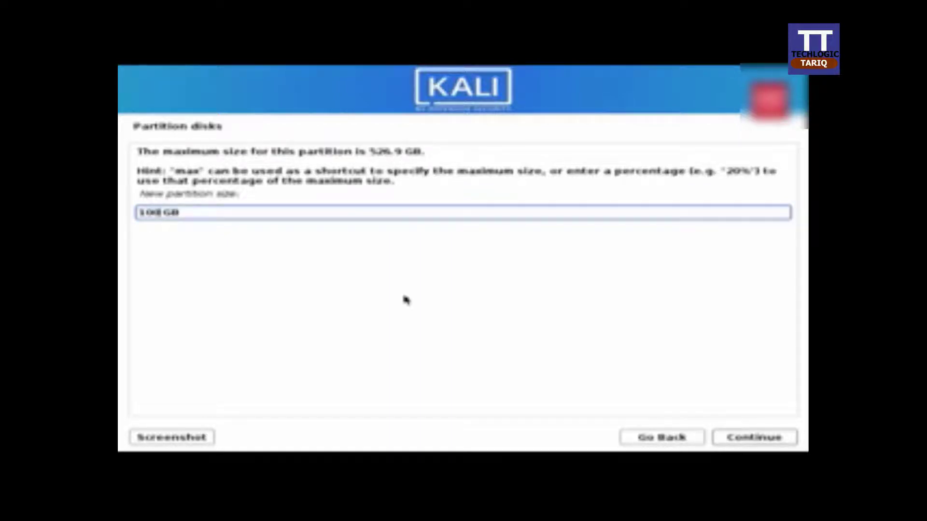
{"action": "key", "text": "Return"}
{"action": "key", "text": "Up"}
{"action": "key", "text": "Return"}
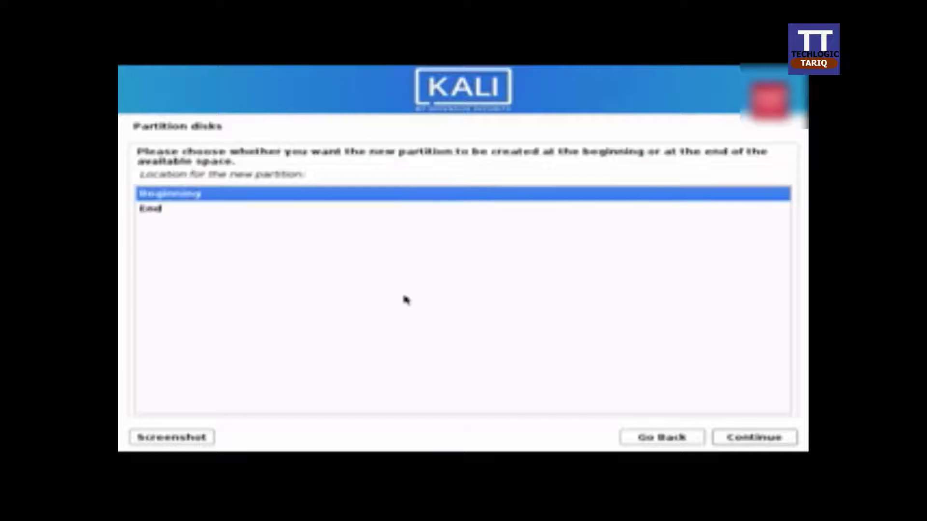
{"action": "key", "text": "Return"}
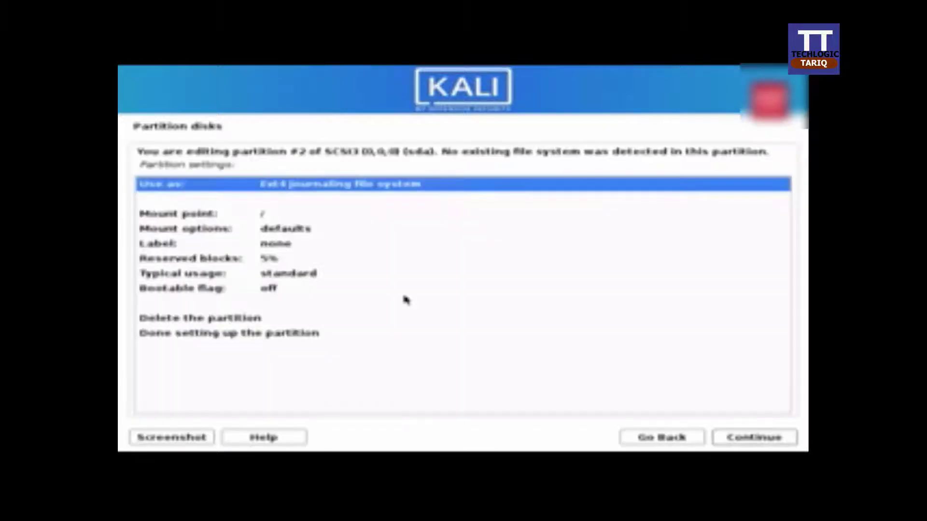
- Set partition #2 to use the Ext4 journaling file system
{"action": "key", "text": "Return"}
{"action": "left_click", "coordinate": [405, 296]}
{"action": "key", "text": "Up"}
{"action": "key", "text": "Up"}
{"action": "key", "text": "Up"}
{"action": "key", "text": "Up"}
{"action": "key", "text": "Up"}
{"action": "key", "text": "Up"}
{"action": "key", "text": "Up"}
{"action": "key", "text": "Up"}
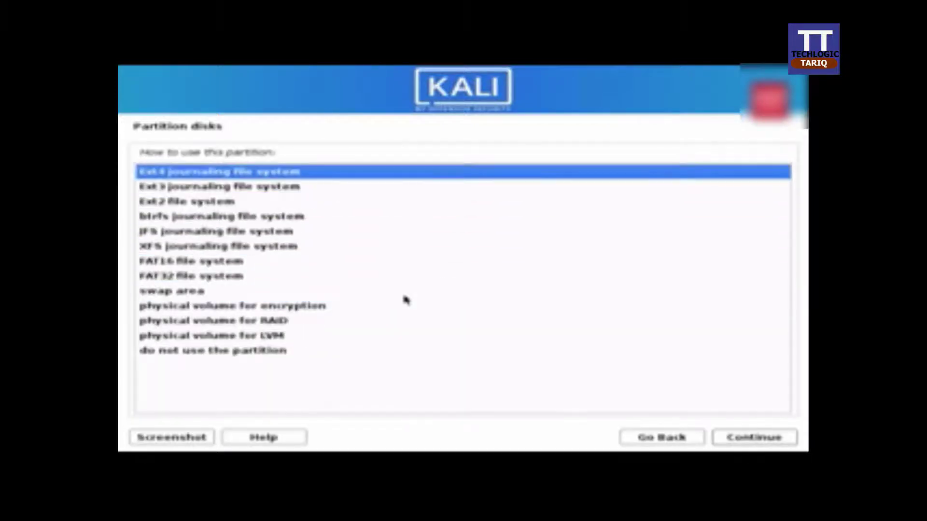
{"action": "key", "text": "Return"}
- Set the mount point of partition #2 to / (the root file system) and finish setting up the partition
{"action": "key", "text": "Down"}
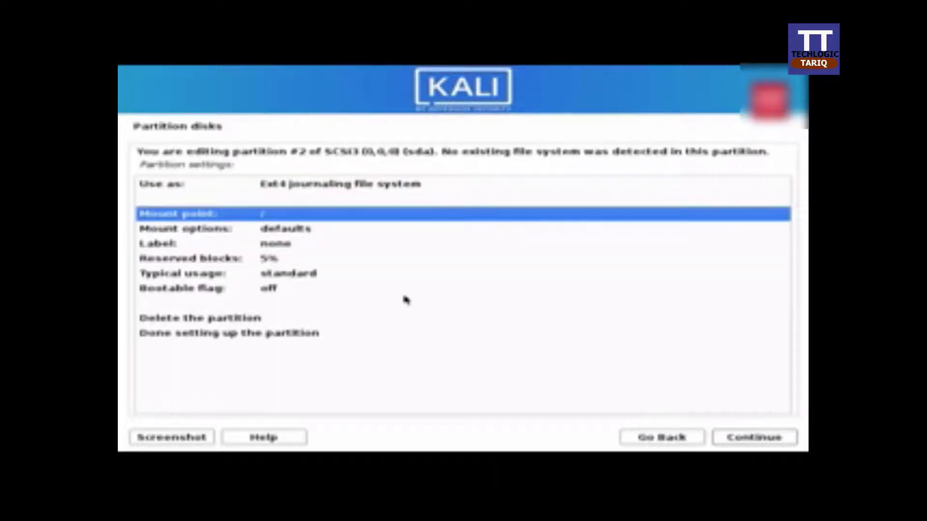
{"action": "key", "text": "Return"}
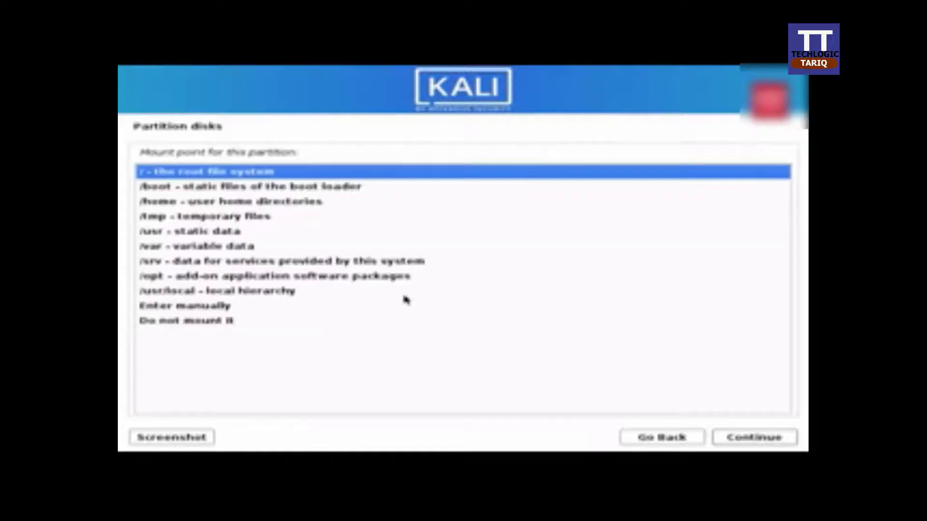
{"action": "key", "text": "Return"}
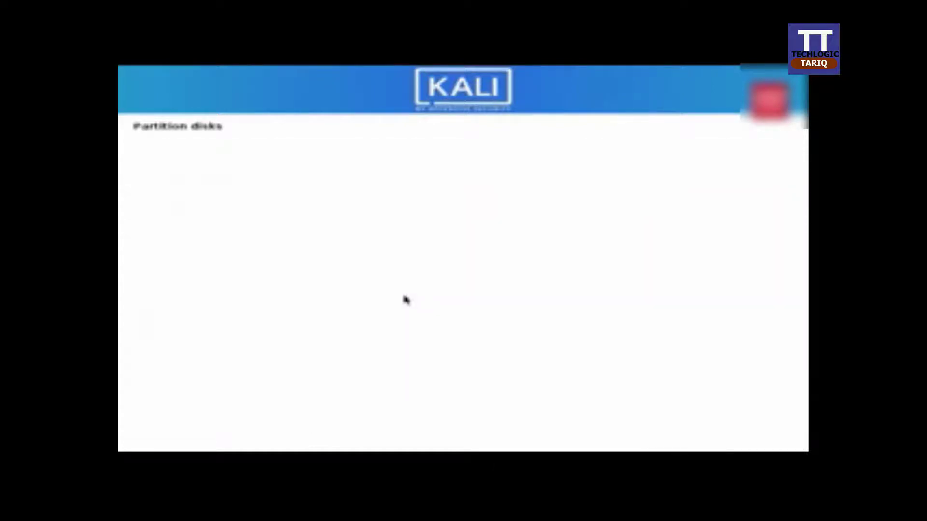
{"action": "key", "text": "Down"}
{"action": "key", "text": "Down"}
{"action": "key", "text": "Down"}
{"action": "key", "text": "Down"}
{"action": "key", "text": "Down"}
{"action": "key", "text": "Down"}
{"action": "key", "text": "Down"}
{"action": "key", "text": "Down"}
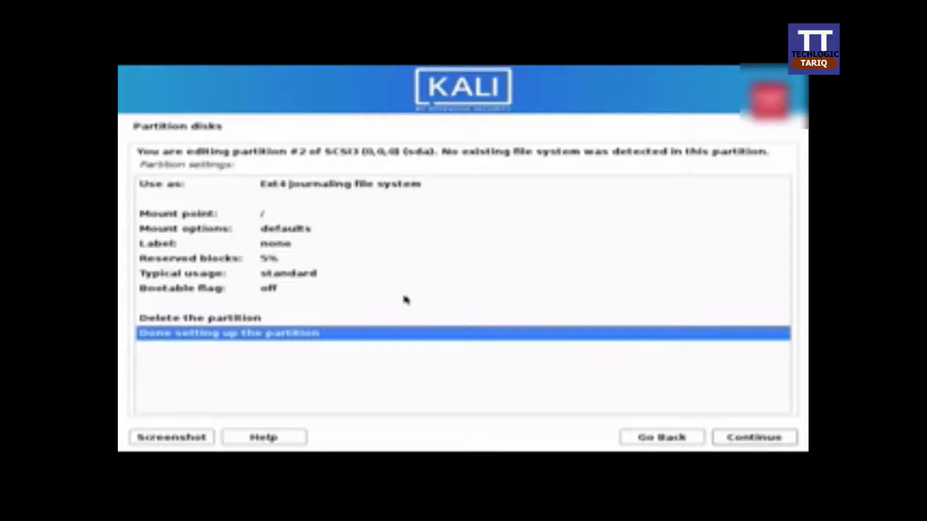
{"action": "key", "text": "Return"}
- Change the use of partition #1 from the Ext4 journaling file system to swap area
{"action": "key", "text": "Down"}
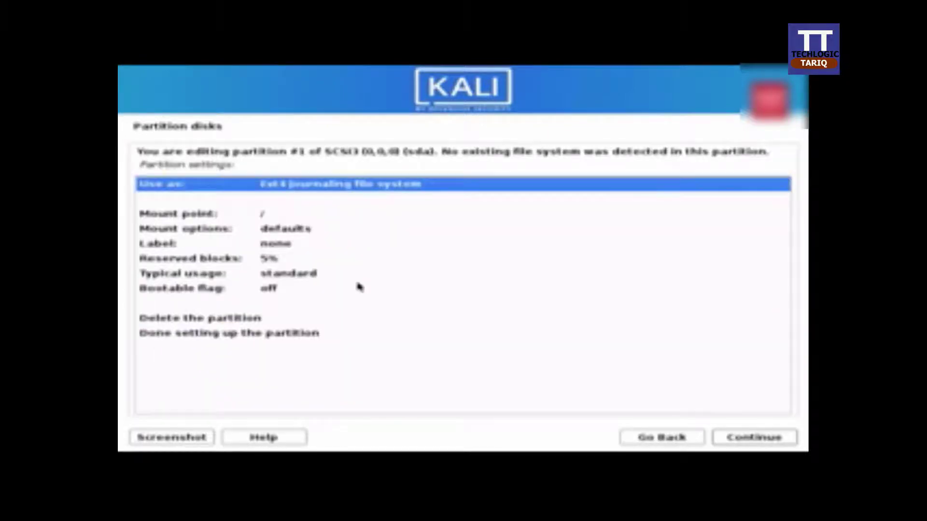
{"action": "key", "text": "Return"}
{"action": "key", "text": "Down"}
{"action": "key", "text": "Down"}
{"action": "key", "text": "Down"}
{"action": "key", "text": "Down"}
{"action": "key", "text": "Down"}
{"action": "key", "text": "Down"}
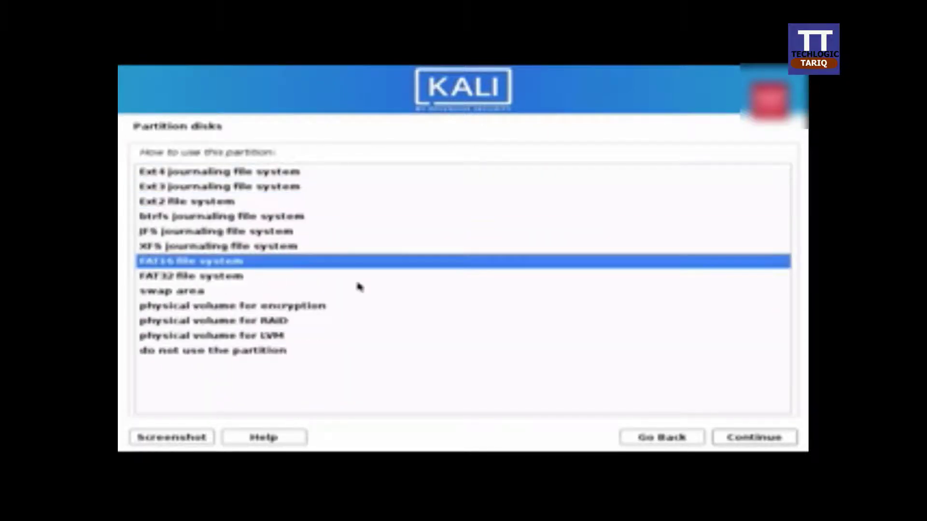
{"action": "key", "text": "Down"}
{"action": "key", "text": "Down"}
{"action": "key", "text": "Return"}
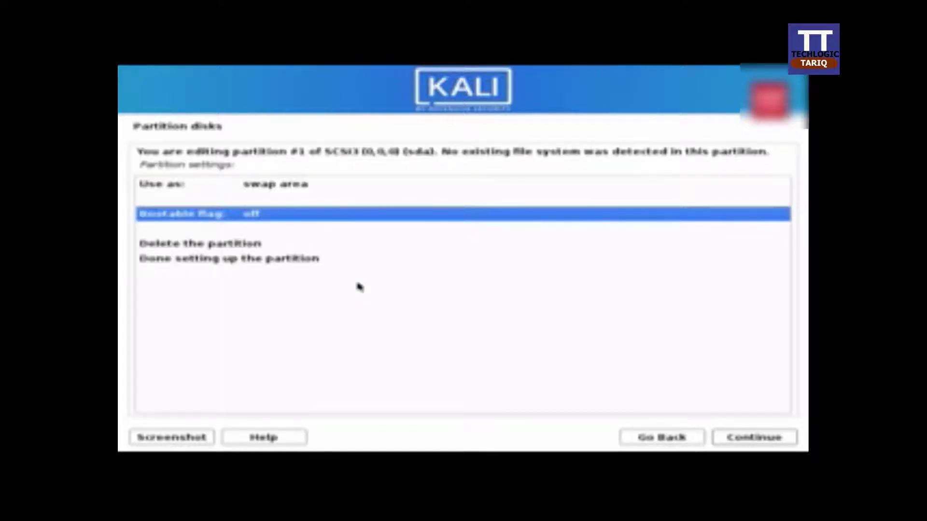
- Switch the bootable flag of partition #1 on and complete the partition's setup
{"action": "key", "text": "Return"}
{"action": "key", "text": "Down"}
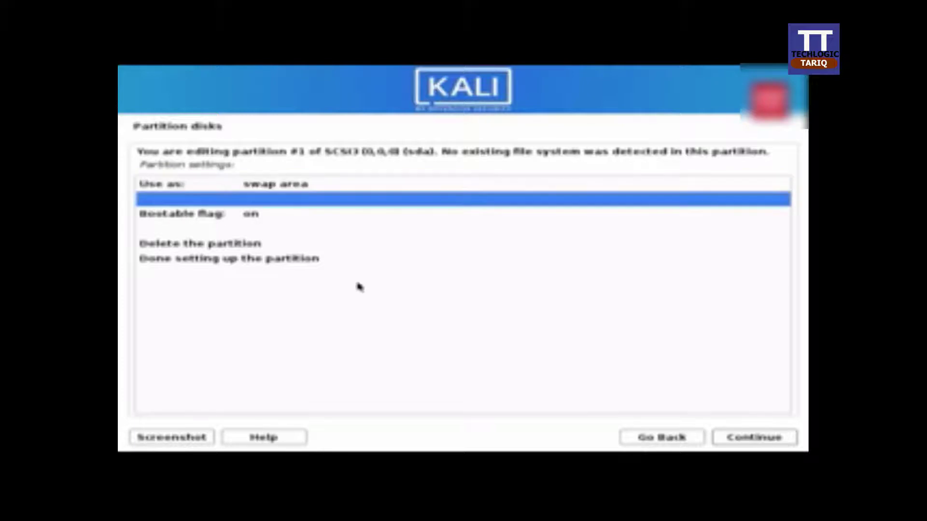
{"action": "key", "text": "Down"}
{"action": "key", "text": "Down"}
{"action": "key", "text": "Down"}
{"action": "key", "text": "Down"}
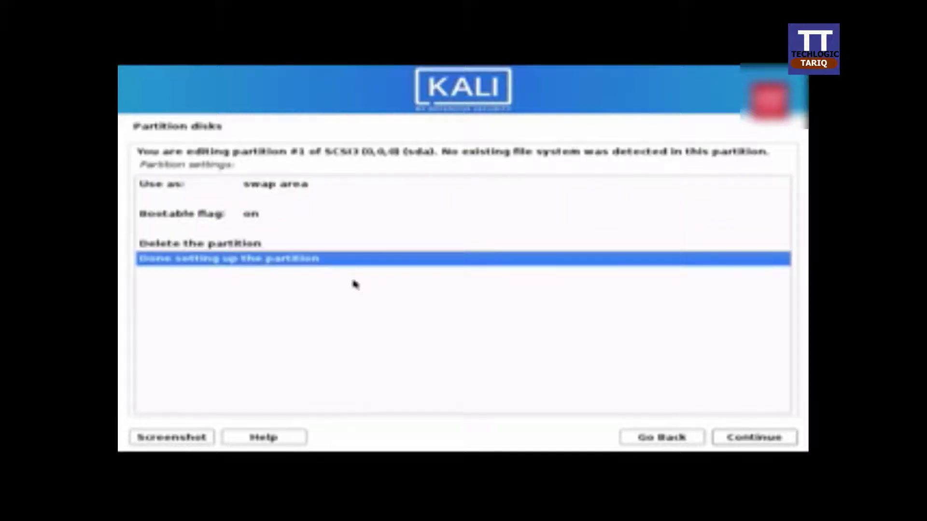
{"action": "key", "text": "Return"}
- Create a logical partition from all the remaining free space, keeping Ext4 and the /usr mount point, and finish its setup
{"action": "key", "text": "Down"}
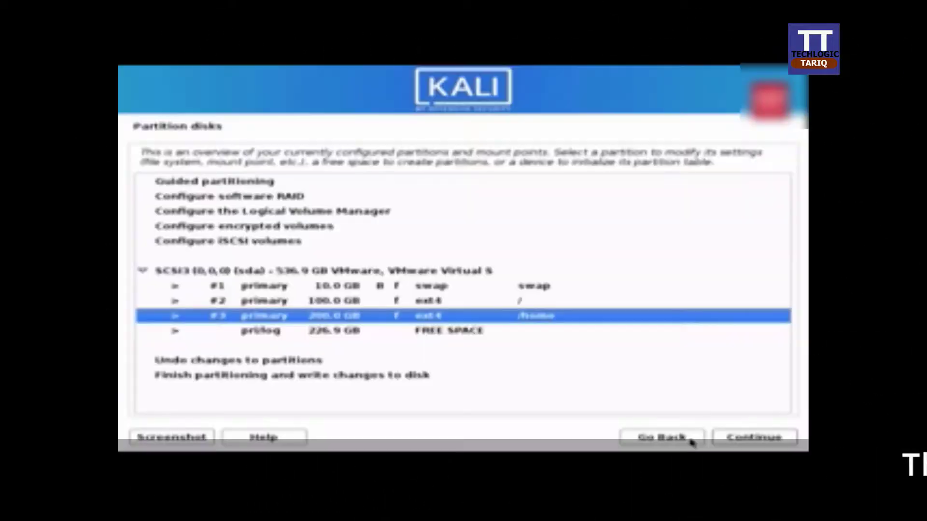
{"action": "key", "text": "Down"}
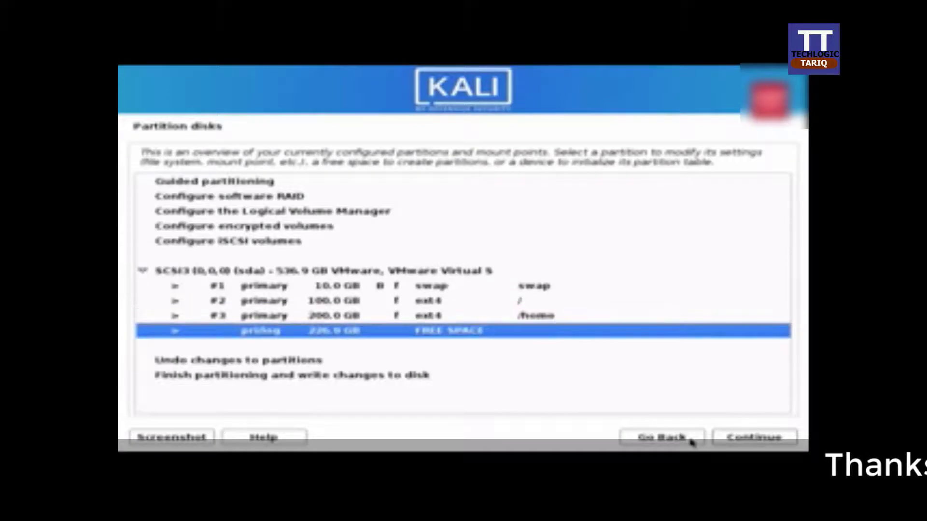
{"action": "double_click", "coordinate": [446, 331]}
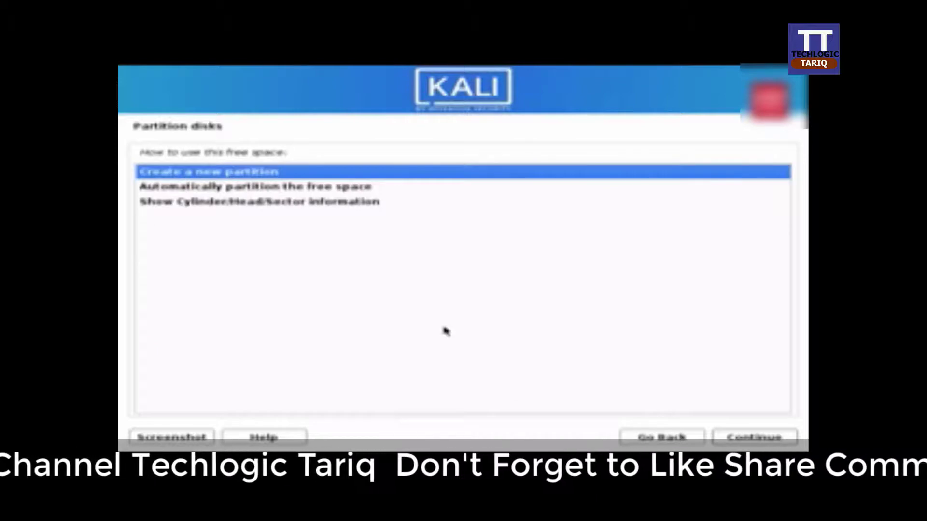
{"action": "key", "text": "Return"}
{"action": "key", "text": "Return"}
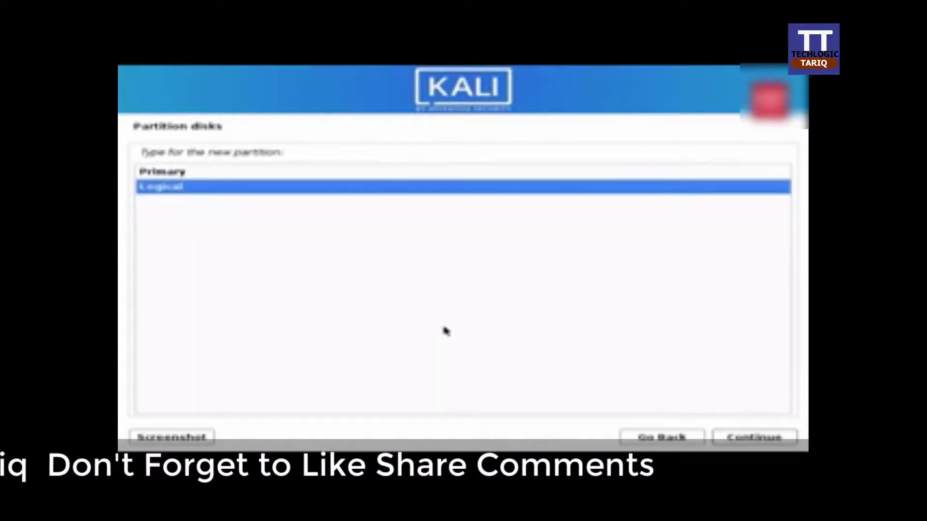
{"action": "key", "text": "Return"}
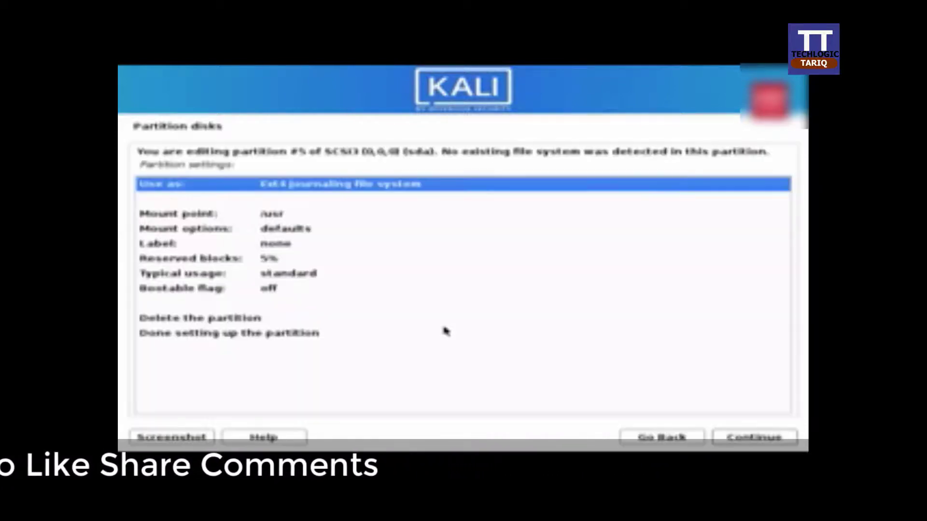
{"action": "double_click", "coordinate": [446, 330]}
- Finish partitioning and confirm writing the changes to disk
{"action": "key", "text": "Up"}
{"action": "key", "text": "Up"}
{"action": "key", "text": "Up"}
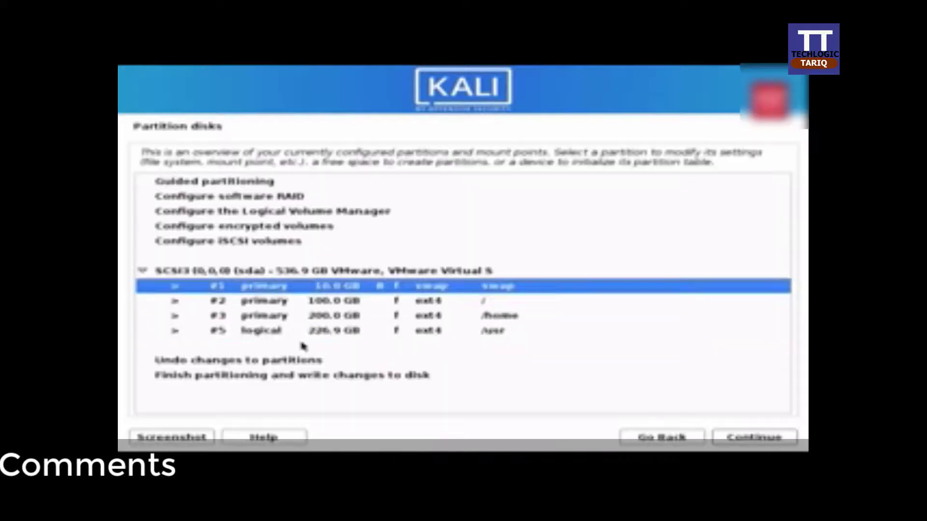
{"action": "key", "text": "Down"}
{"action": "key", "text": "Down"}
{"action": "key", "text": "Down"}
{"action": "key", "text": "Down"}
{"action": "key", "text": "Down"}
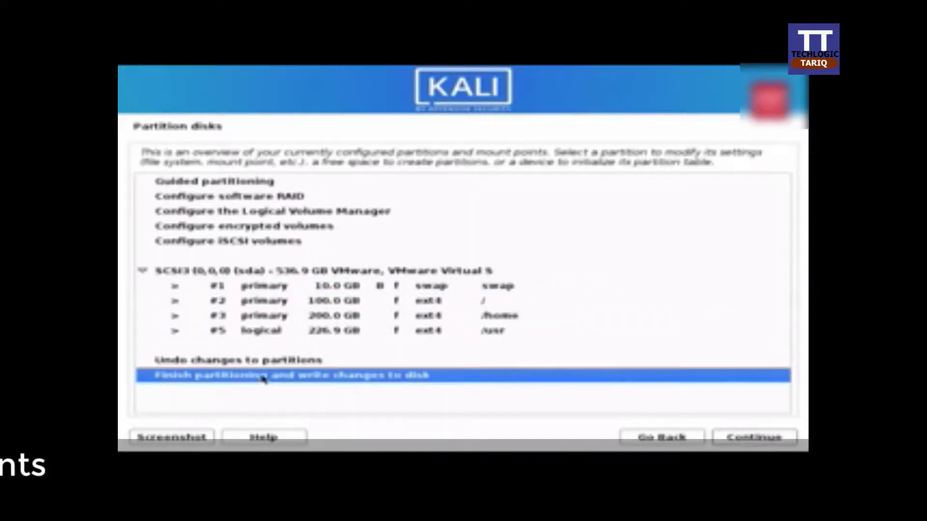
{"action": "key", "text": "Return"}
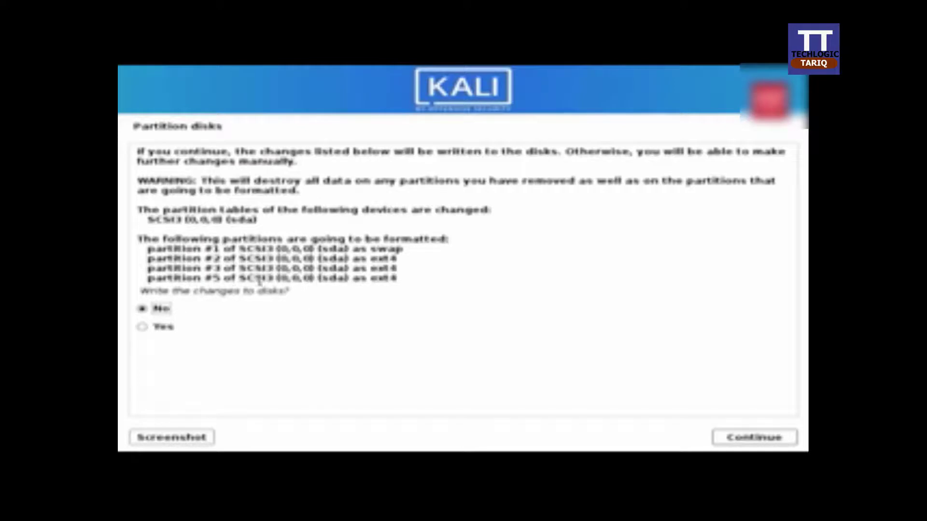
{"action": "left_click", "coordinate": [143, 327]}
{"action": "left_click", "coordinate": [762, 441]}
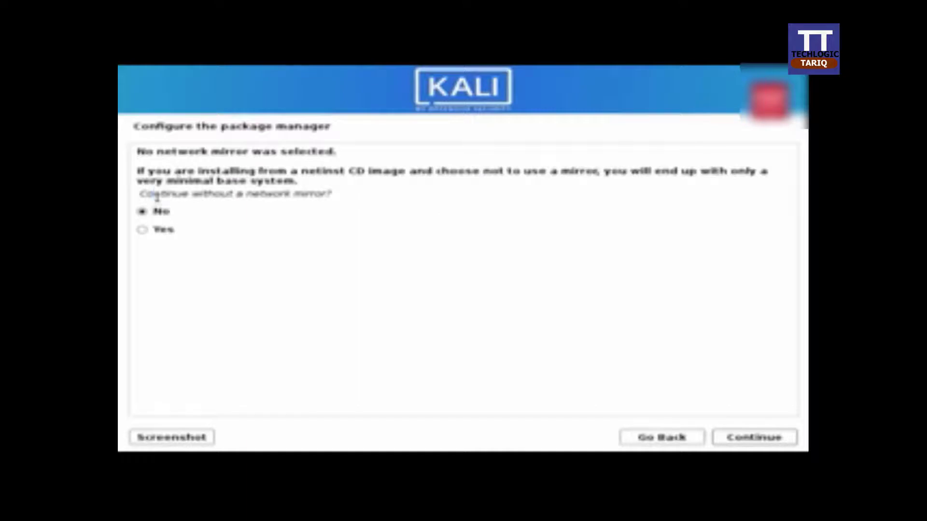
- Choose Yes to continue the installation without a network mirror
{"action": "left_click_drag", "start_coordinate": [156, 195], "coordinate": [332, 195]}
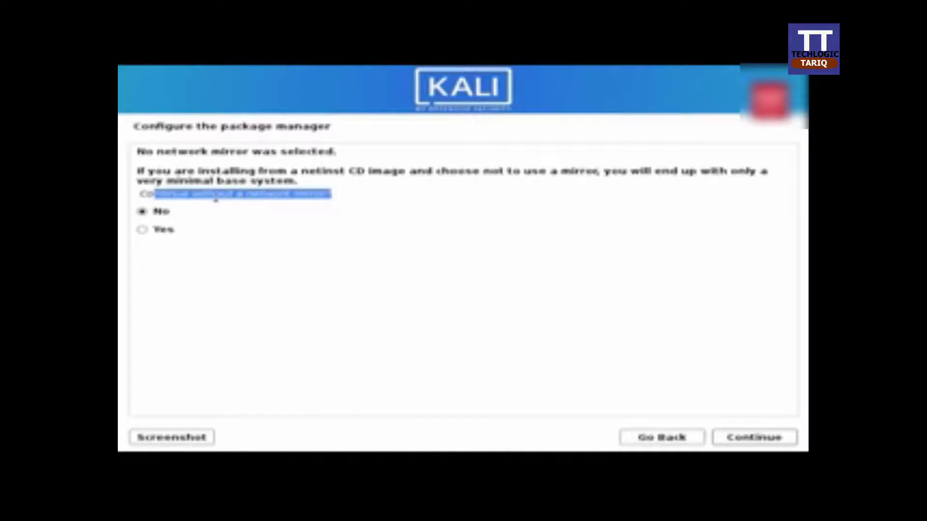
{"action": "left_click", "coordinate": [163, 231]}
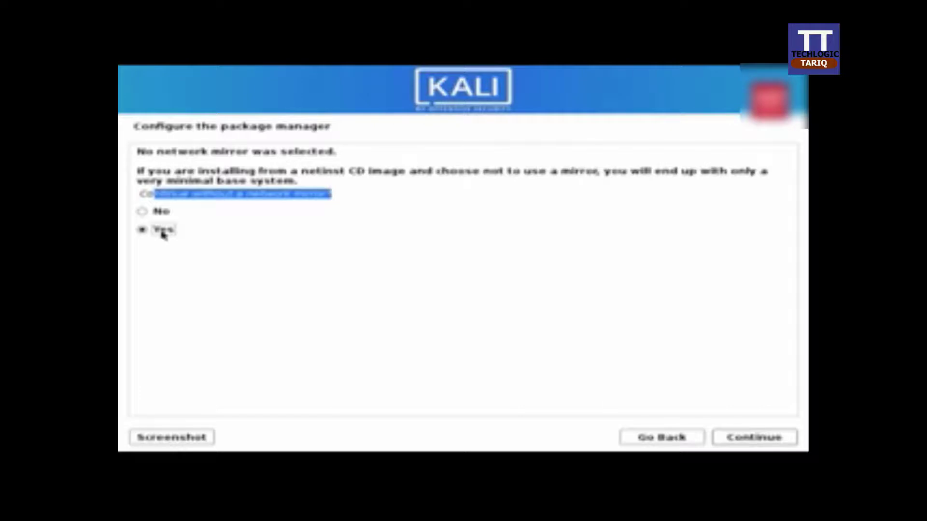
{"action": "left_click", "coordinate": [746, 438]}
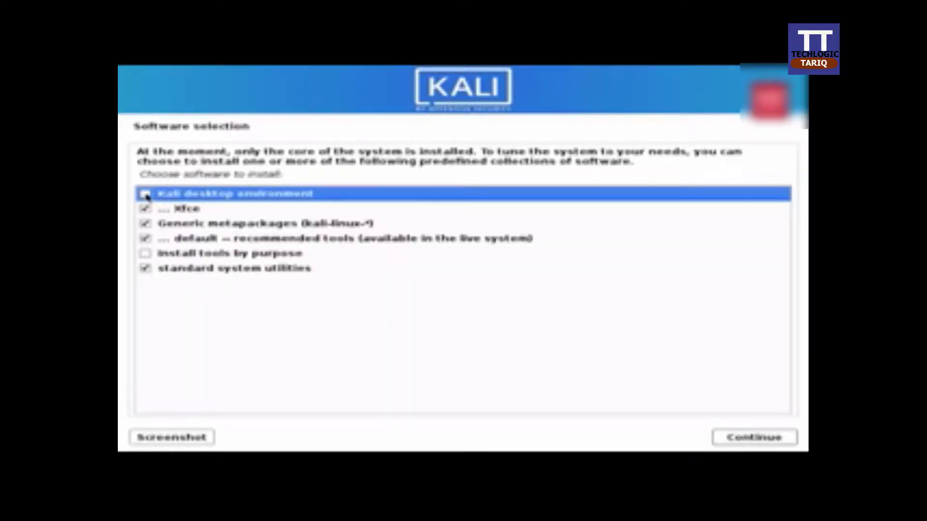
- Adjust the install tools by purpose and Kali desktop environment choices, and proceed with the software installation
{"action": "left_click", "coordinate": [145, 254]}
{"action": "left_click", "coordinate": [226, 194]}
{"action": "left_click", "coordinate": [738, 443]}
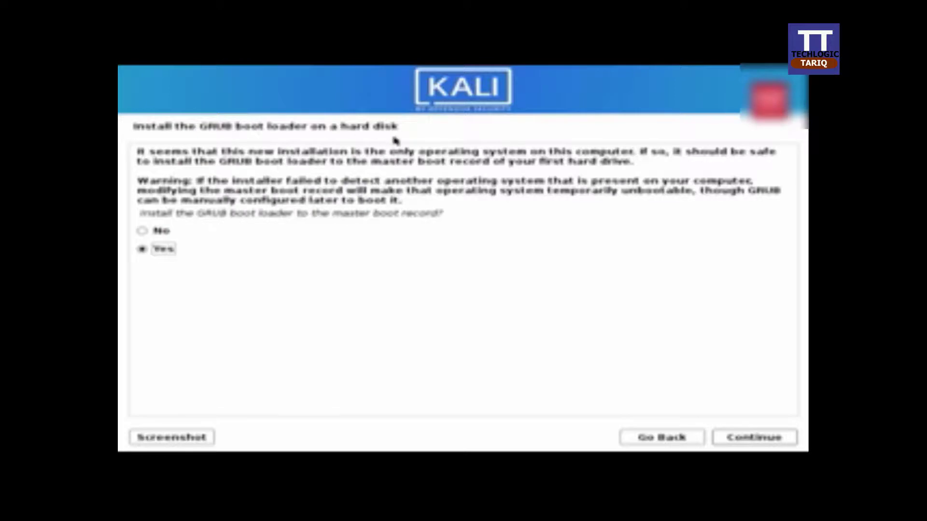
- Review the GRUB boot loader notice and agree to install GRUB to the master boot record
{"action": "left_click_drag", "start_coordinate": [490, 203], "coordinate": [383, 220]}
{"action": "left_click", "coordinate": [193, 162]}
{"action": "left_click_drag", "start_coordinate": [246, 161], "coordinate": [345, 200]}
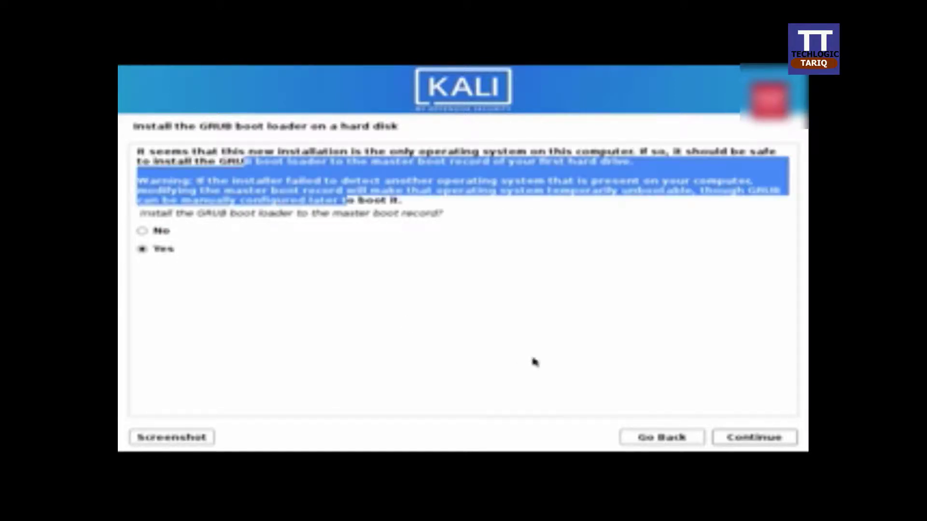
{"action": "left_click", "coordinate": [751, 441]}
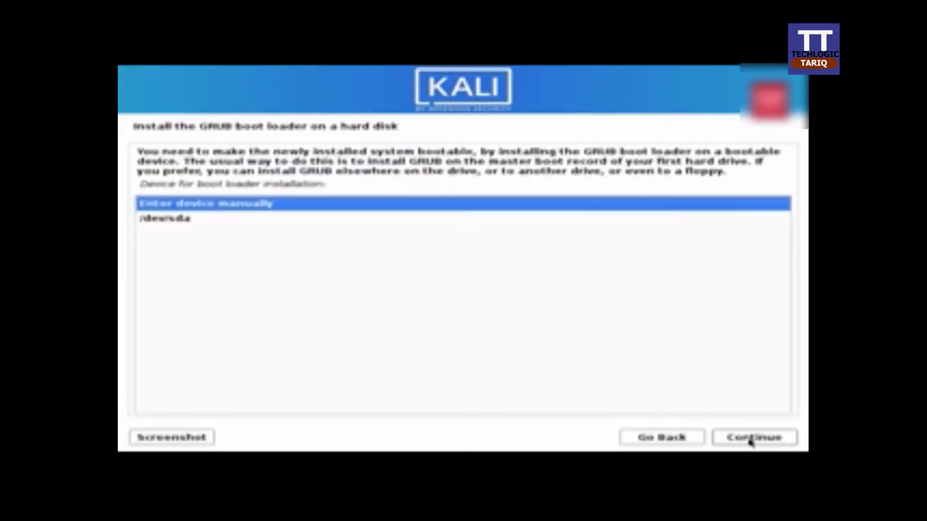
- Install the GRUB boot loader on /dev/sda, review the completion notice, and finish the installation to boot into the new system
{"action": "left_click", "coordinate": [175, 222]}
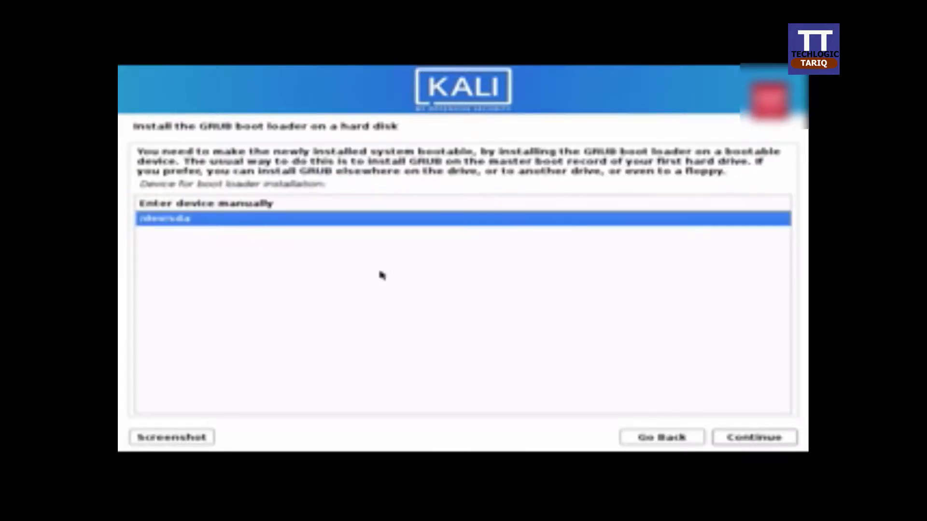
{"action": "left_click", "coordinate": [786, 440]}
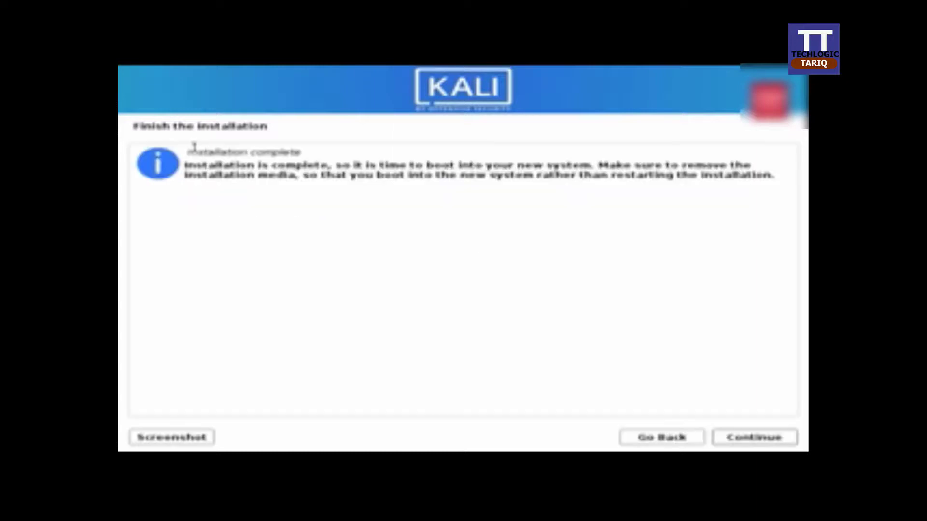
{"action": "left_click_drag", "start_coordinate": [203, 165], "coordinate": [387, 186]}
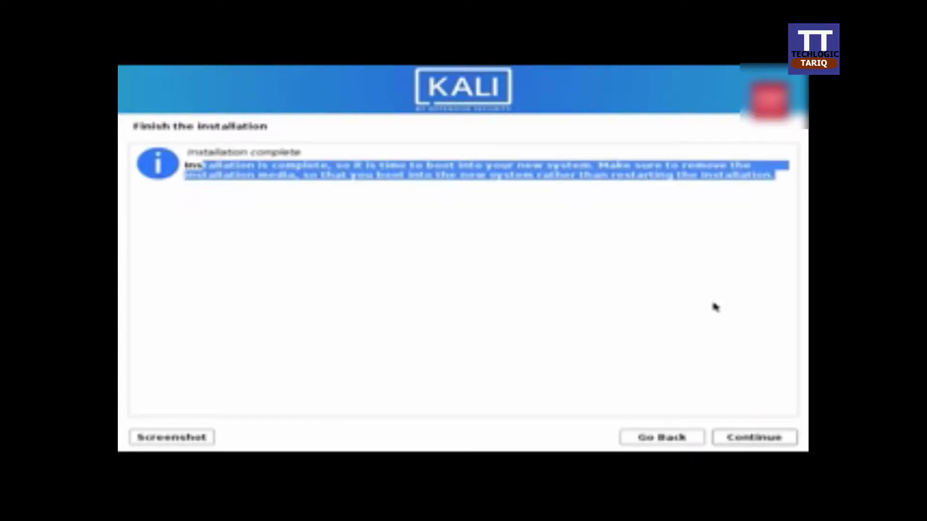
{"action": "left_click", "coordinate": [757, 438]}
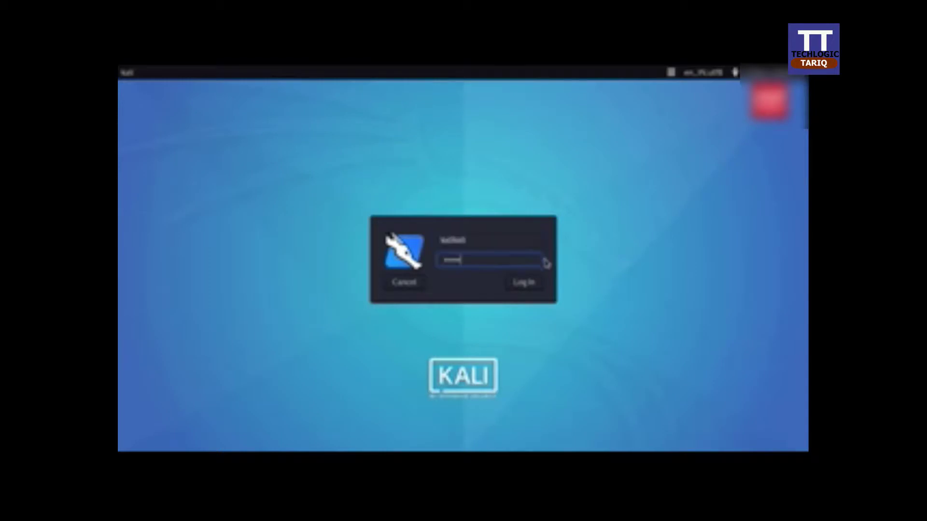
- Enter the account password to log in to the installed Kali system, and bring up the desktop's available actions
{"action": "left_click", "coordinate": [525, 284]}
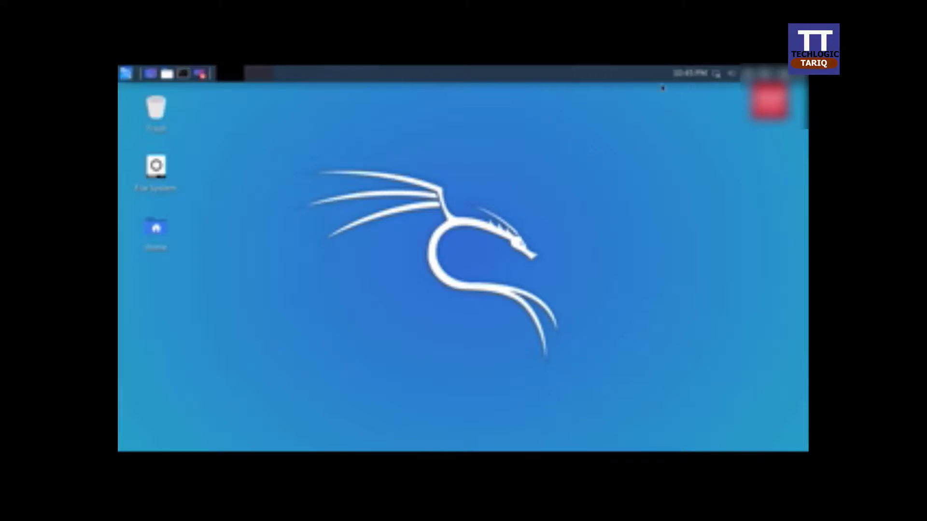
{"action": "right_click", "coordinate": [405, 127]}
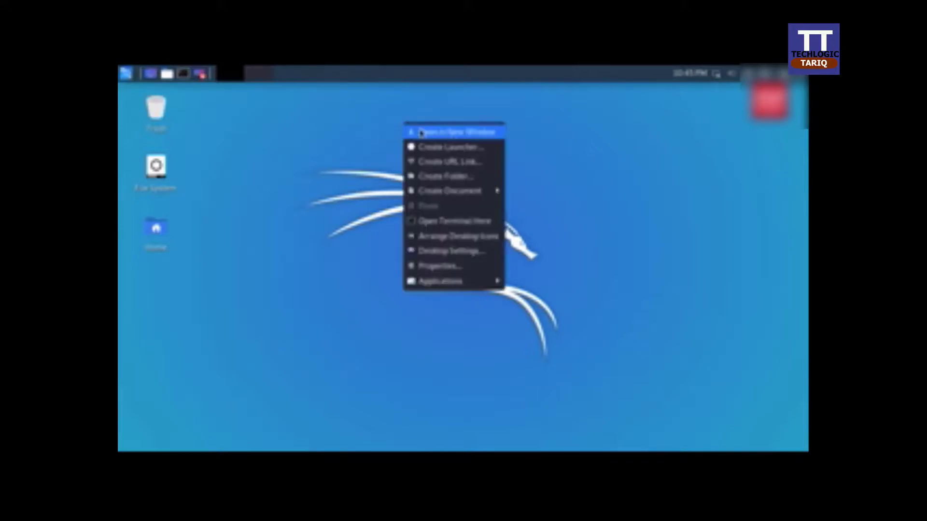